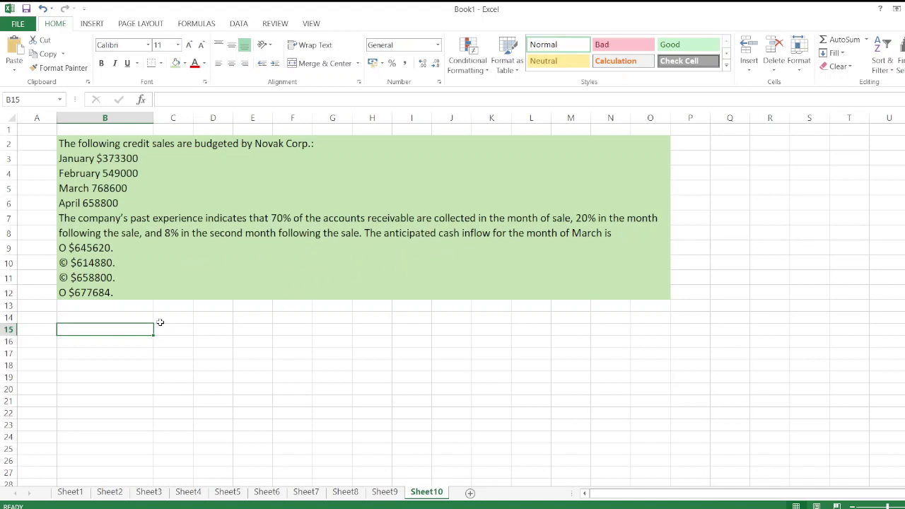
- Enter the title 'Computation of Cash Inflow in Month of March:' in B15
type("Compu")
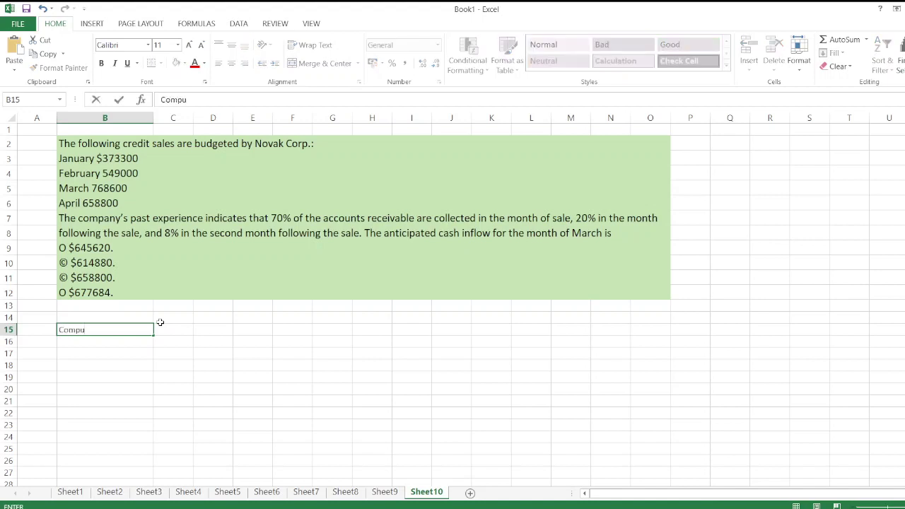
type("tation of Cash Inflow ion")
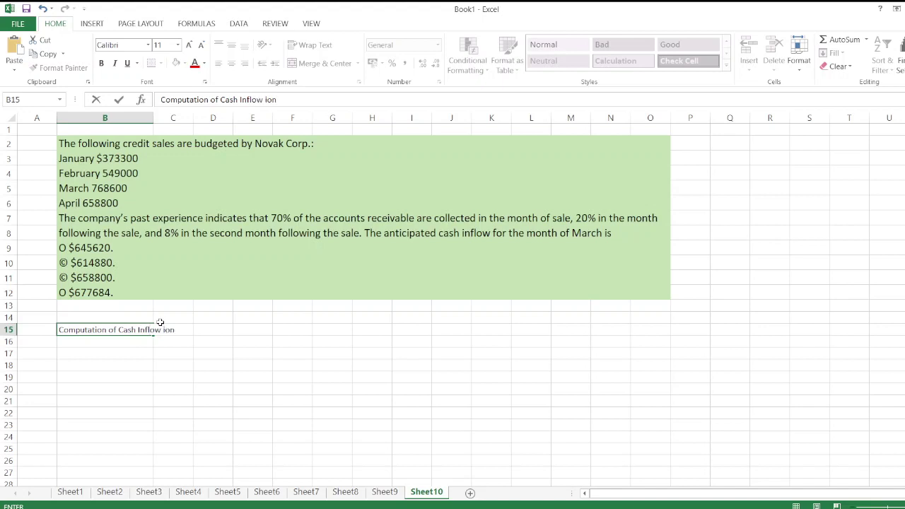
key("BackSpace")
key("BackSpace")
type("n Month of Ma")
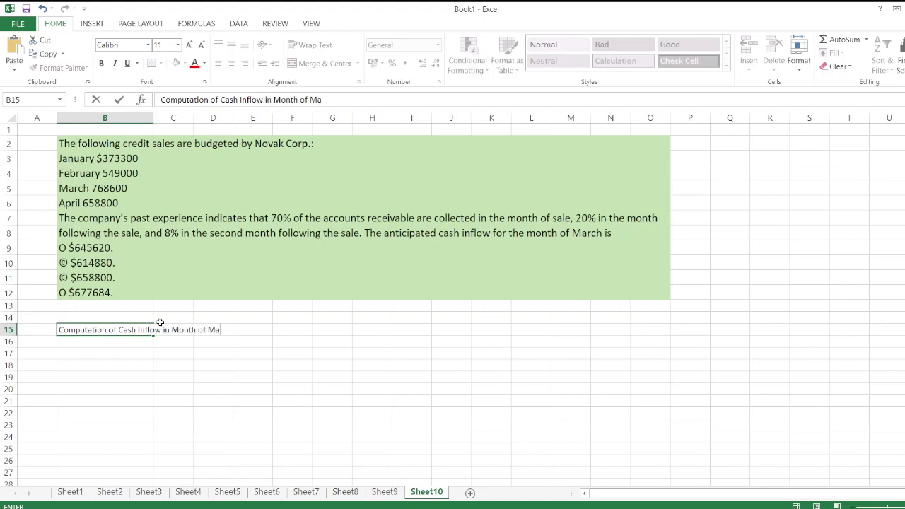
type("rch:")
key("Return")
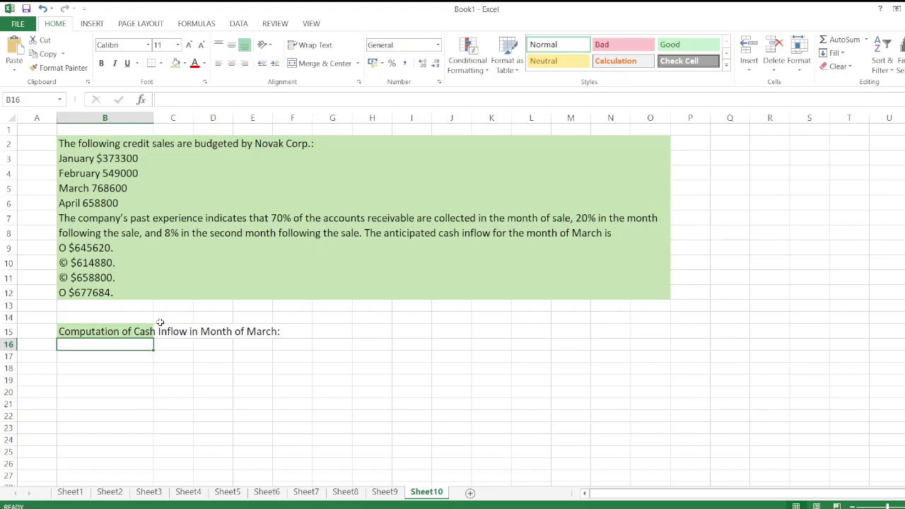
- Add month headers January, February, March and April across C16:F16
key("Right")
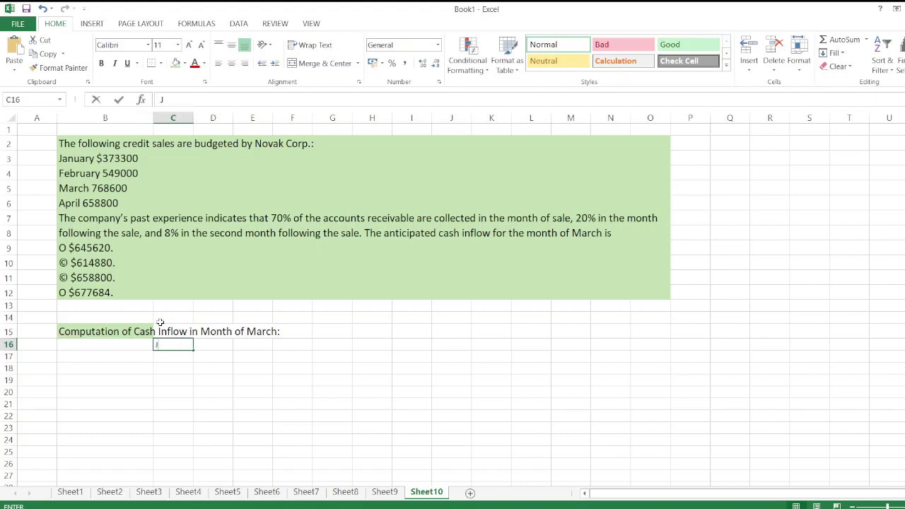
type("January")
key("Right")
type("D")
key("BackSpace")
type("February")
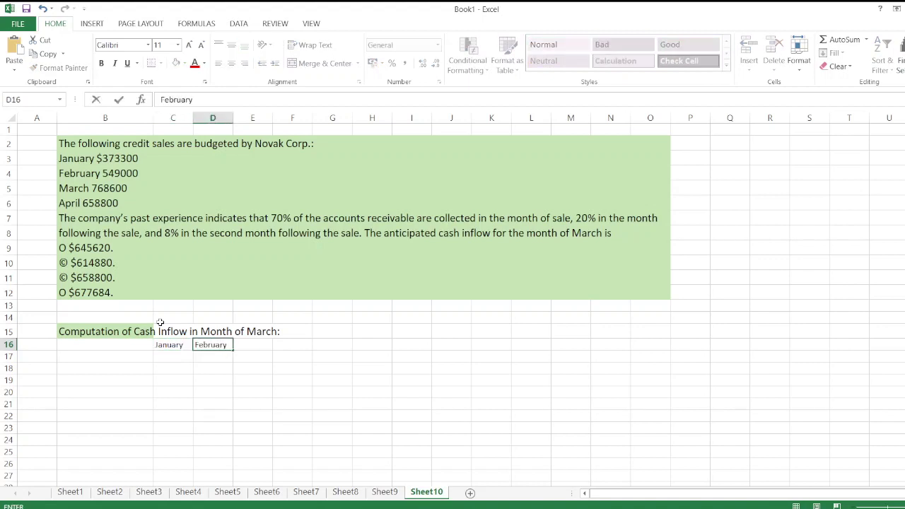
key("Right")
type("March")
key("Right")
type("Ap")
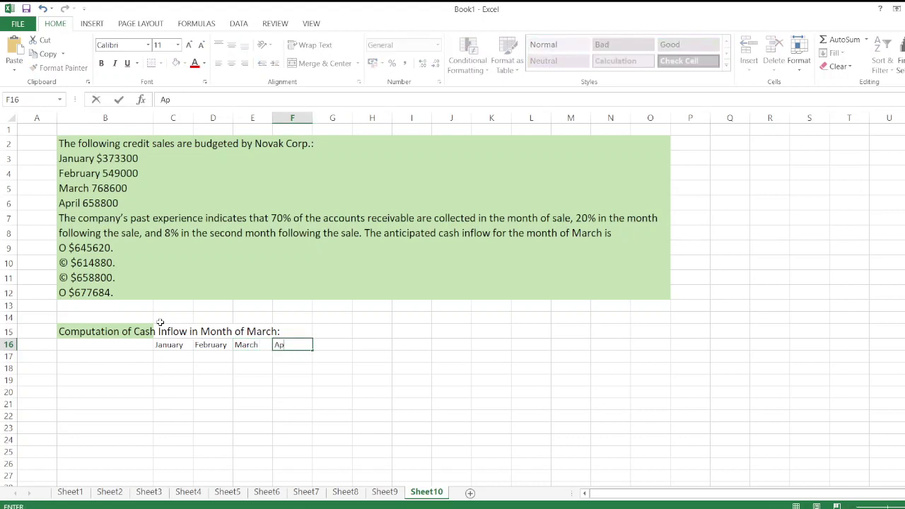
type("ril")
key("Return")
key("Left")
key("Left")
key("Left")
key("Left")
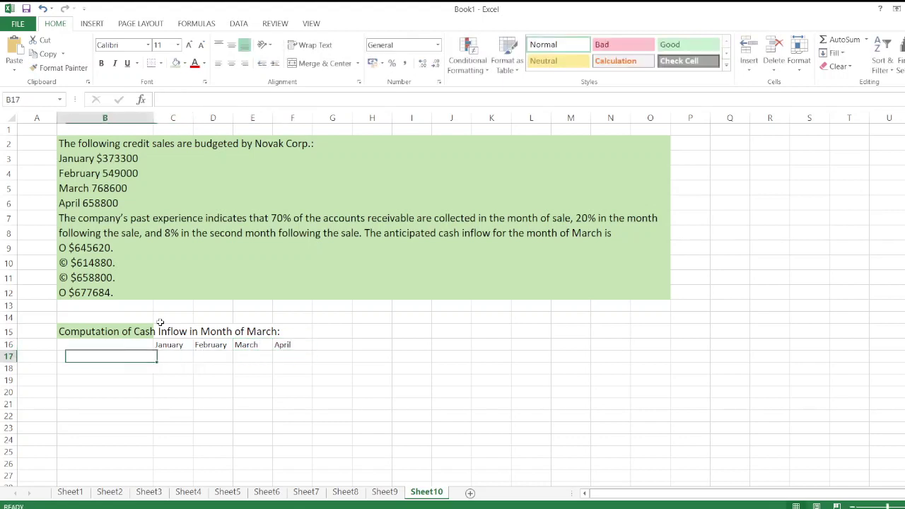
- Enter 'Credit Sales' in B17 with 373300, 549000, 768600 and 658800 for January–April
type("Total ")
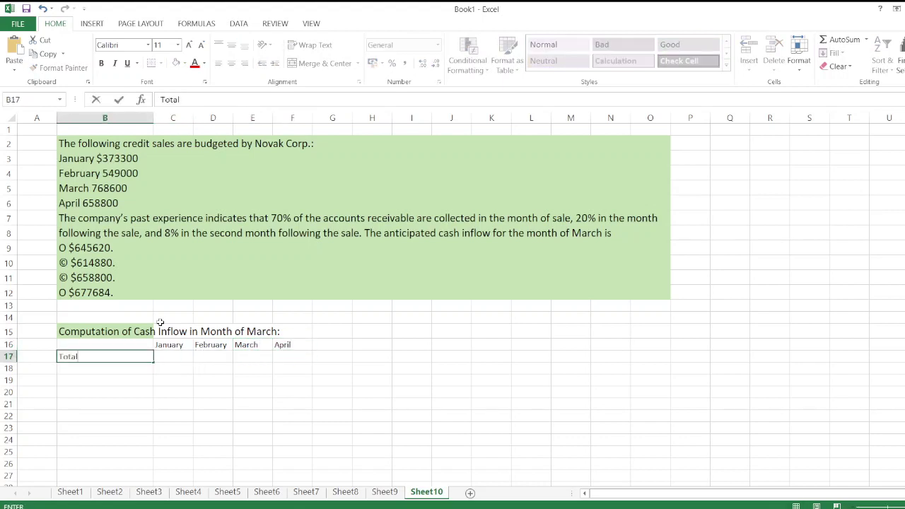
type("C")
key("BackSpace")
key("BackSpace")
key("BackSpace")
key("BackSpace")
key("BackSpace")
key("BackSpace")
key("BackSpace")
type("Credit Sales")
key("Tab")
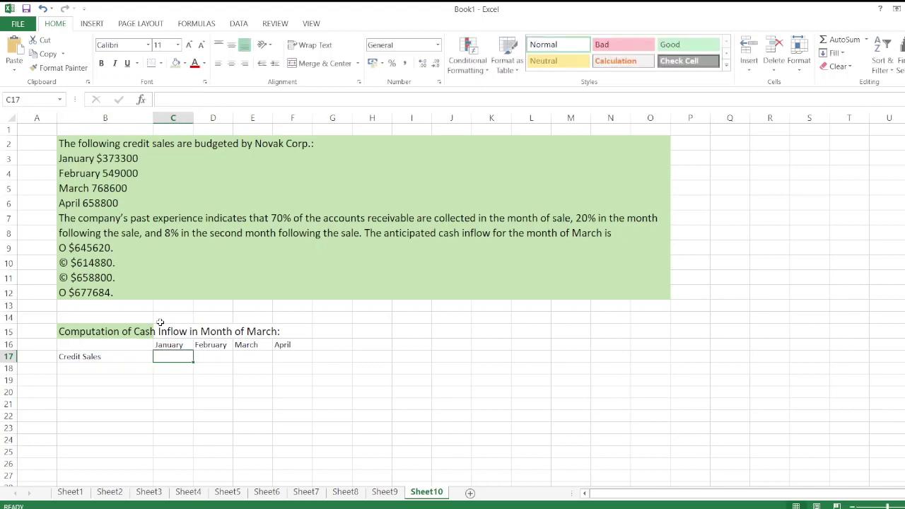
type("3733300")
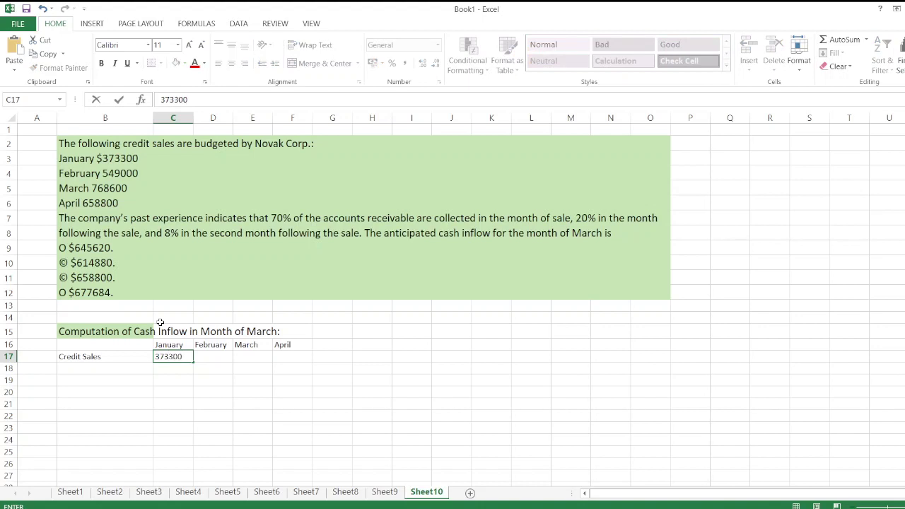
key("Tab")
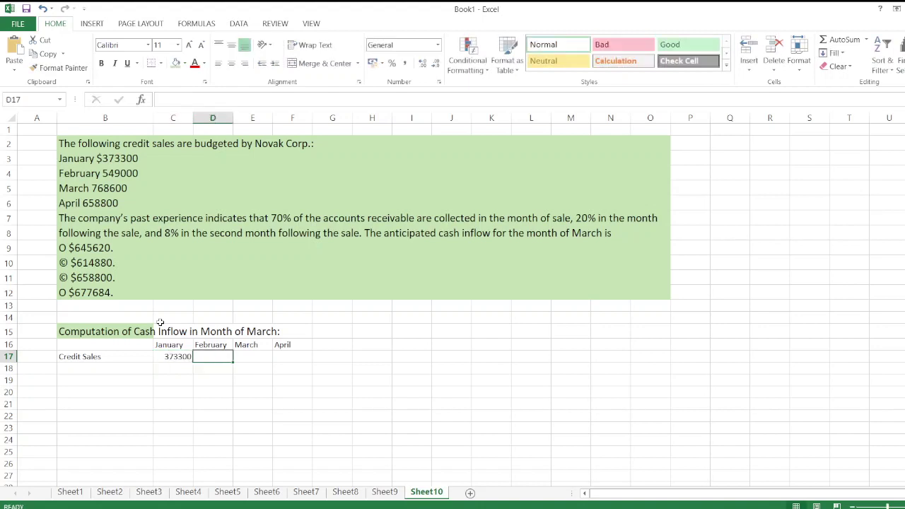
type("5")
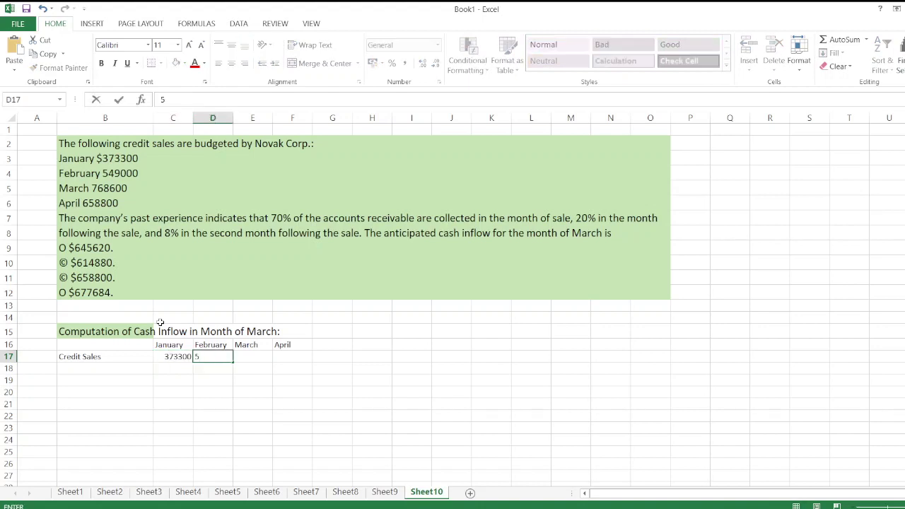
type("49000")
key("Tab")
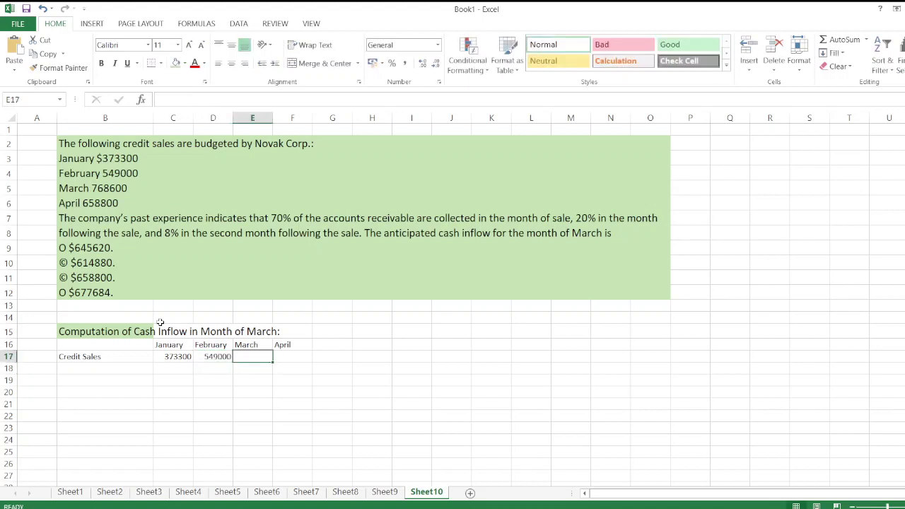
type("768")
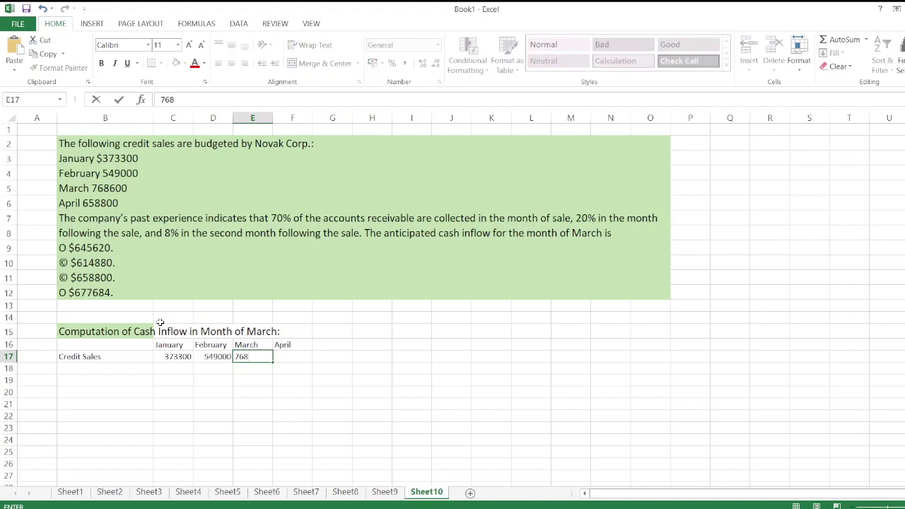
type("600")
key("Tab")
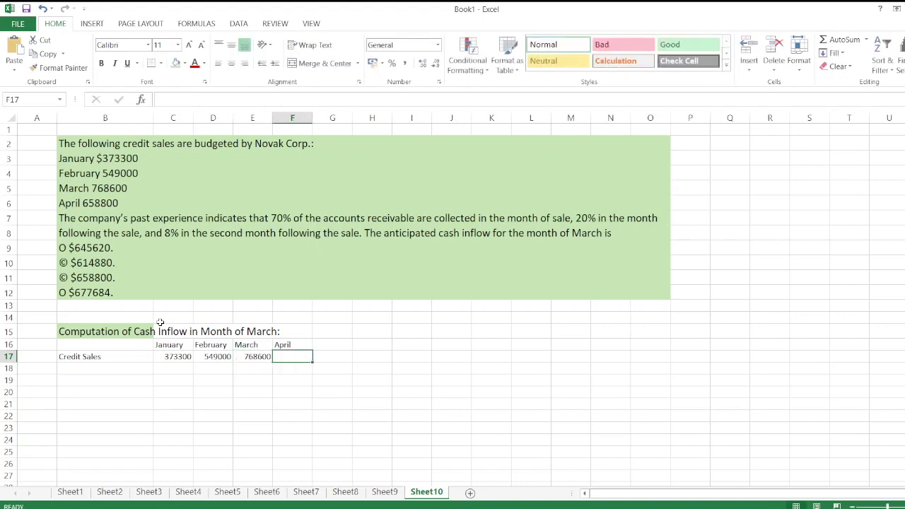
type("658")
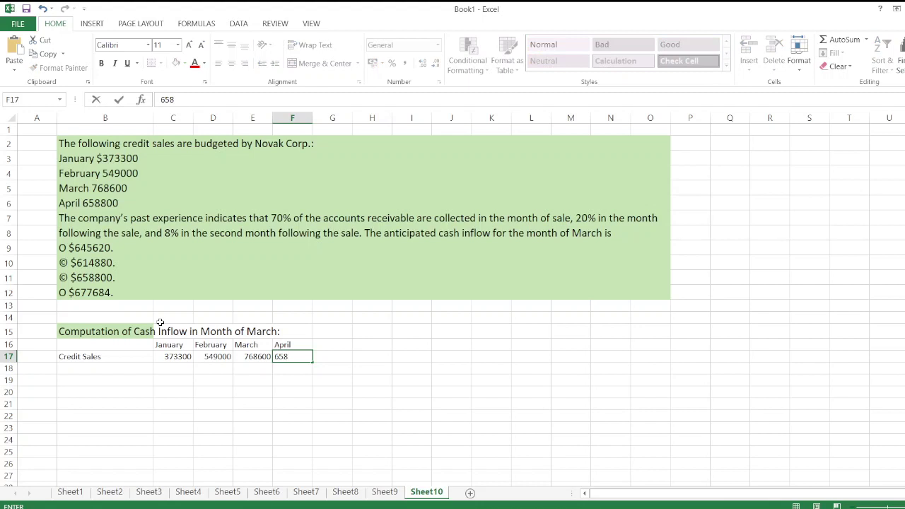
type("800")
key("Return")
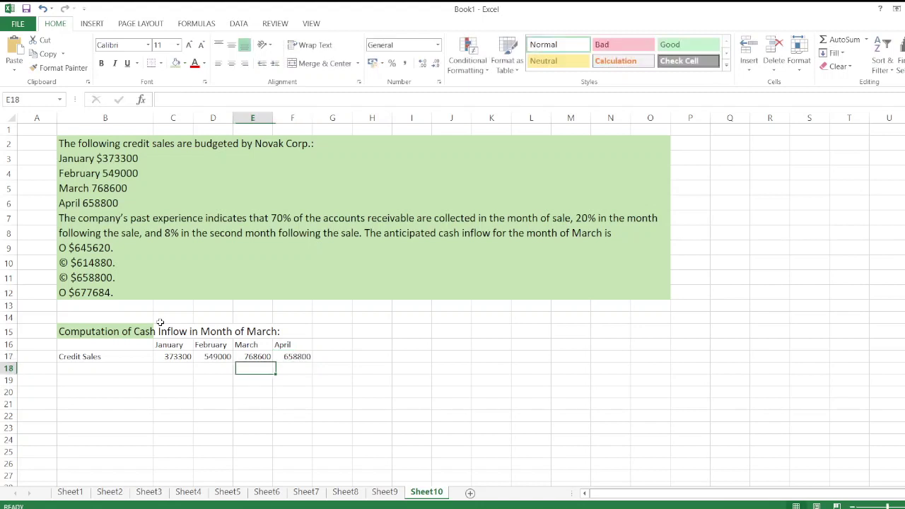
- Label row 18 '70% collected in month of sale'
key("Left")
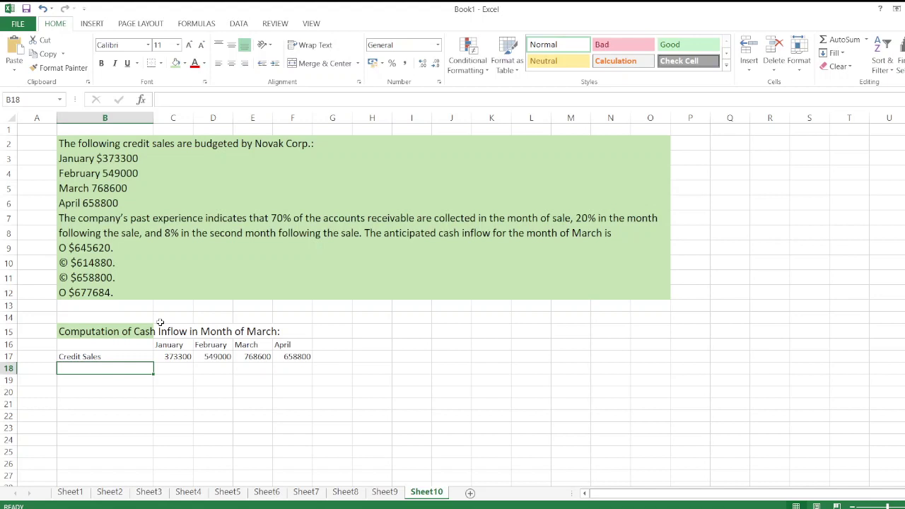
type("70")
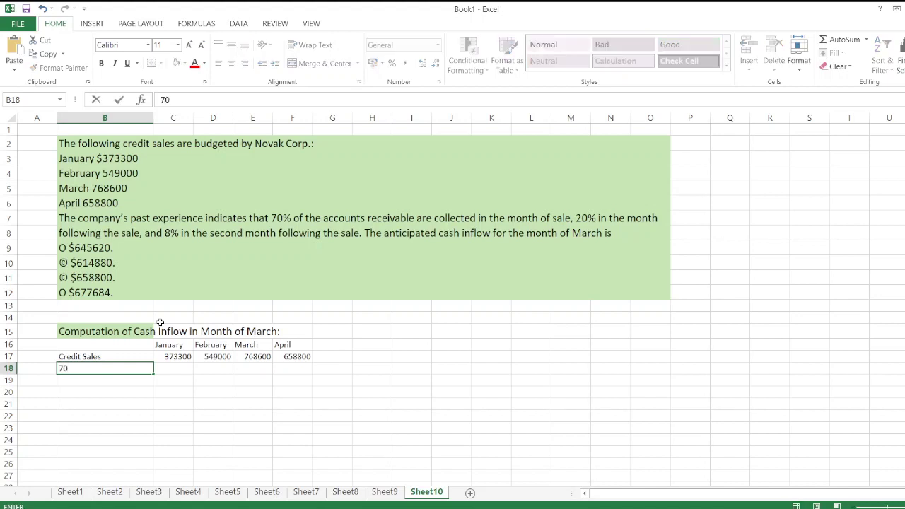
type("% collected in mo")
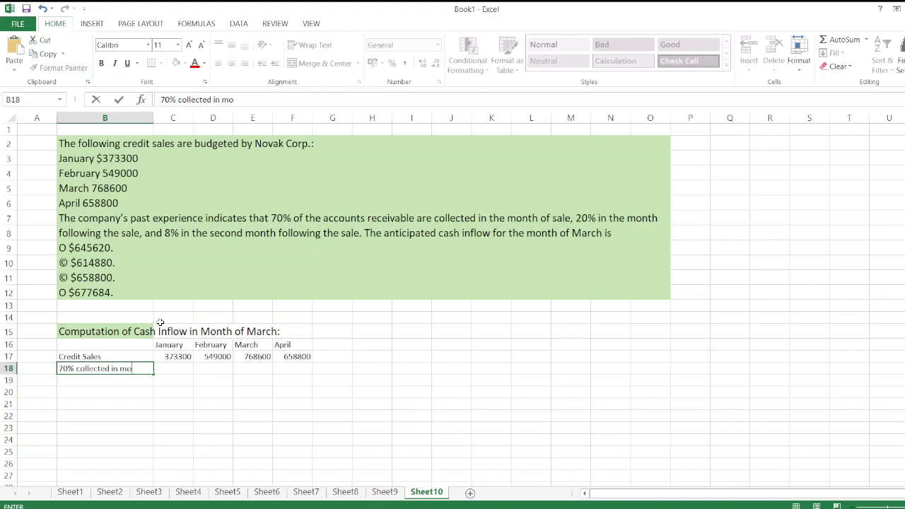
type("nth of sale")
key("Tab")
- Enter =C17*70% and =D17*70% for January and February, giving 261310 and 384300
type("=")
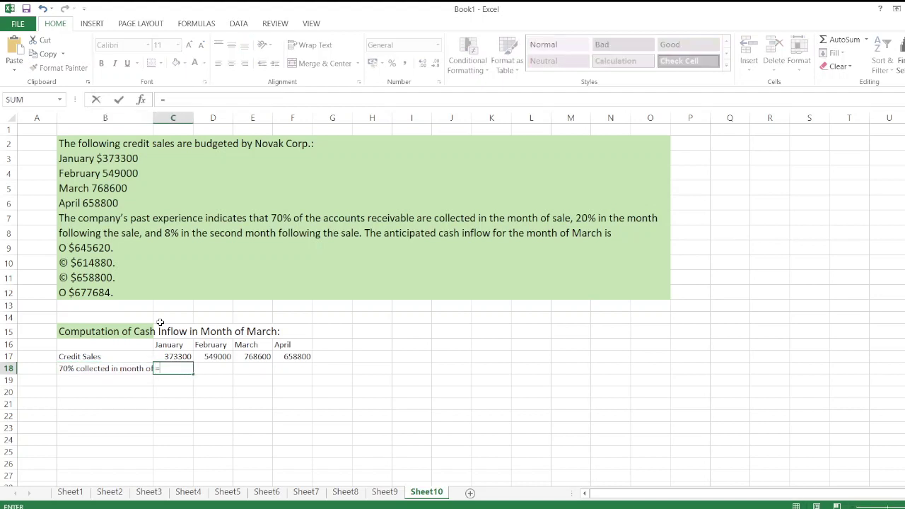
key("Up")
type("*")
key("Up")
key("BackSpace")
key("BackSpace")
key("BackSpace")
type("70%")
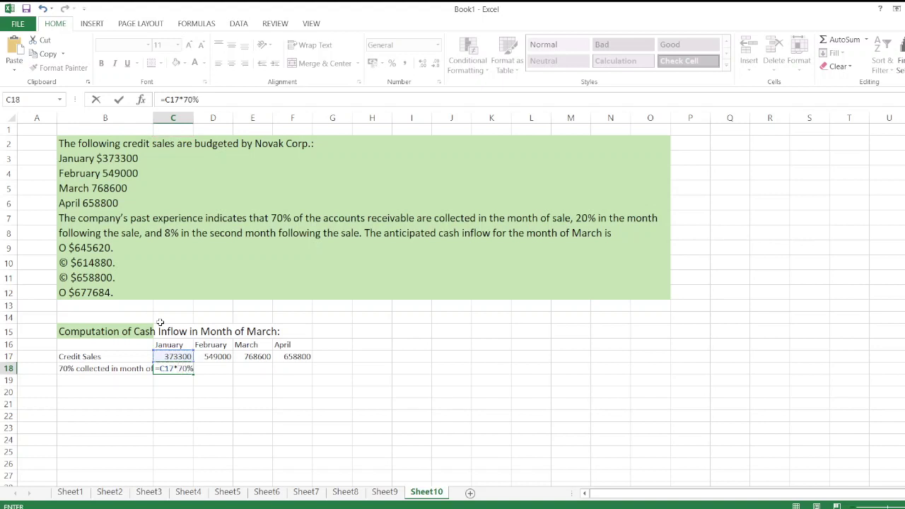
key("ctrl+Return")
key("Right")
type("=")
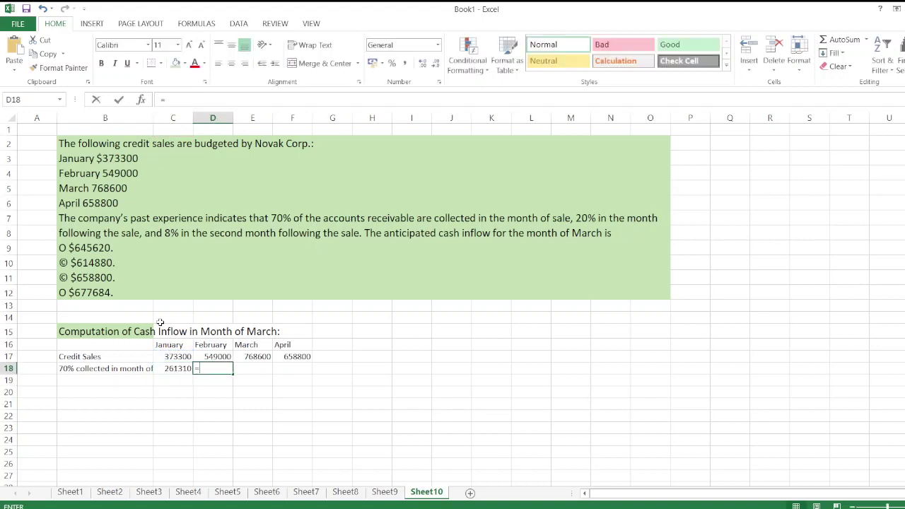
key("Up")
type("*70%")
key("Tab")
- Enter 70% formulas for March and April (538020, 461160) and begin the 20% label
type("=")
key("Up")
type("*70%")
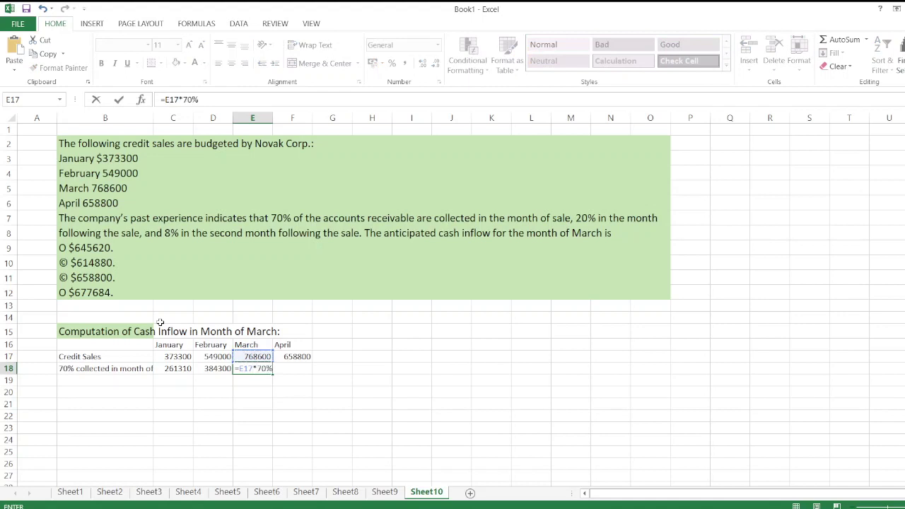
key("Return")
key("Right")
key("Up")
type("=")
key("Up")
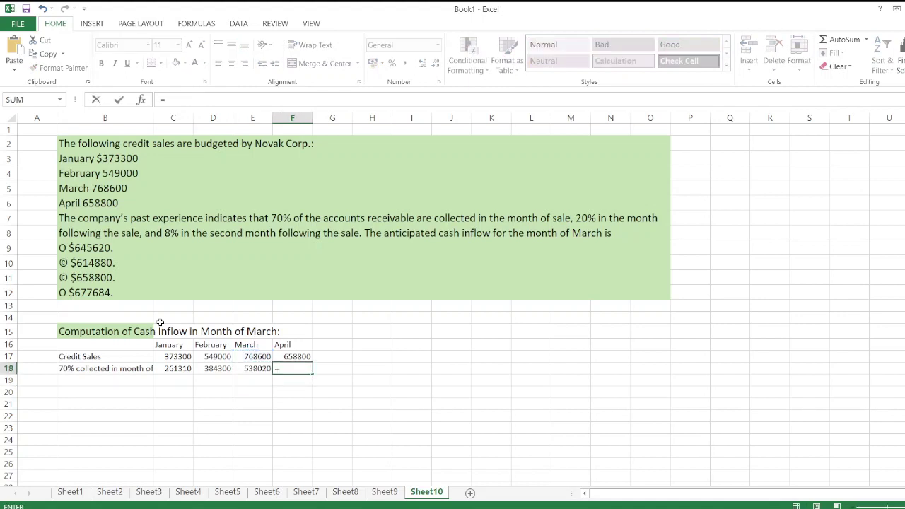
type("*70%")
key("Return")
key("Left")
key("Left")
key("Left")
key("Left")
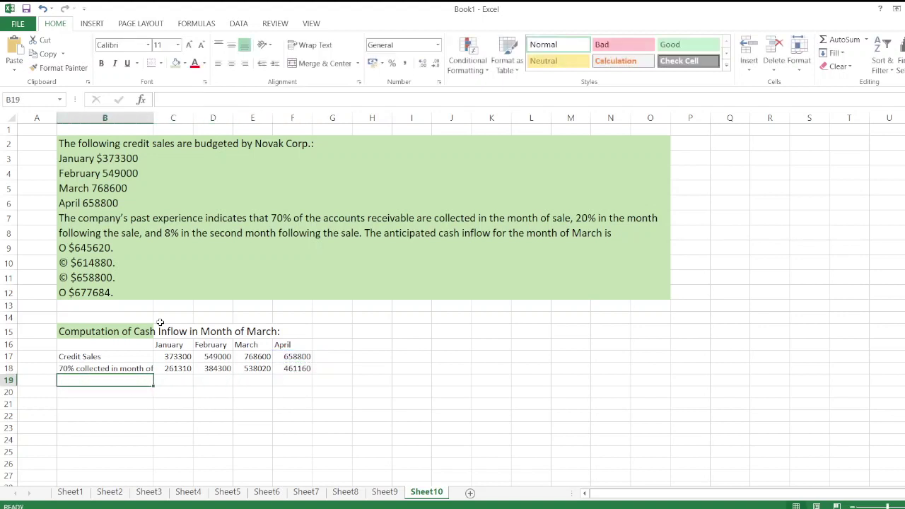
type("20% co")
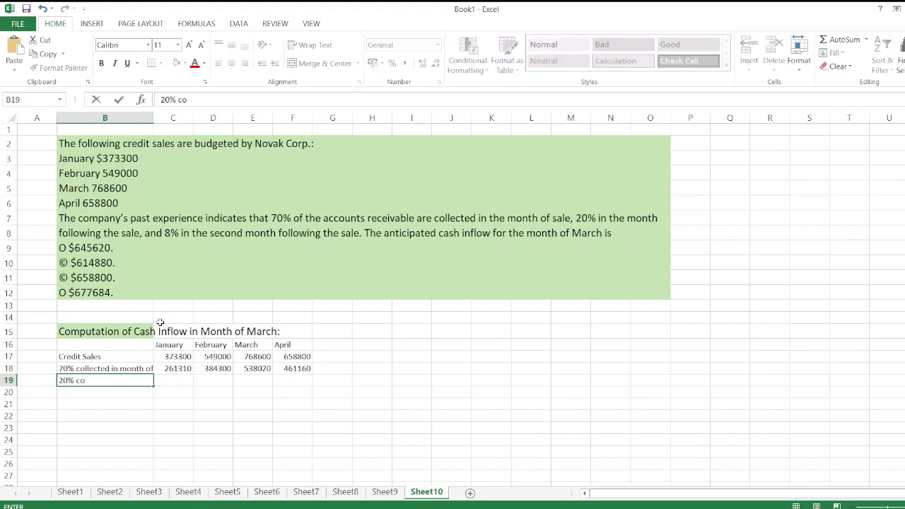
type("llected in month followio")
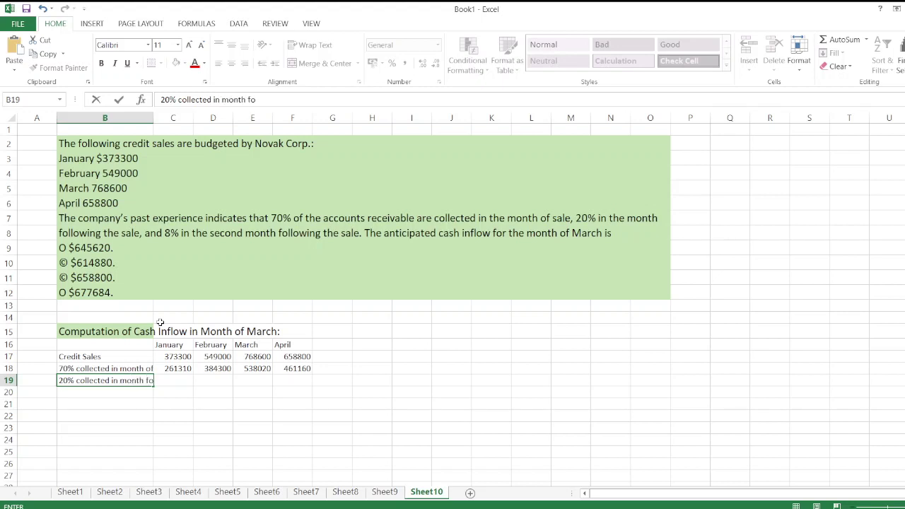
- Finish the B19 label '20% collected in month following the sale'
key("BackSpace")
key("BackSpace")
type("ing the sale")
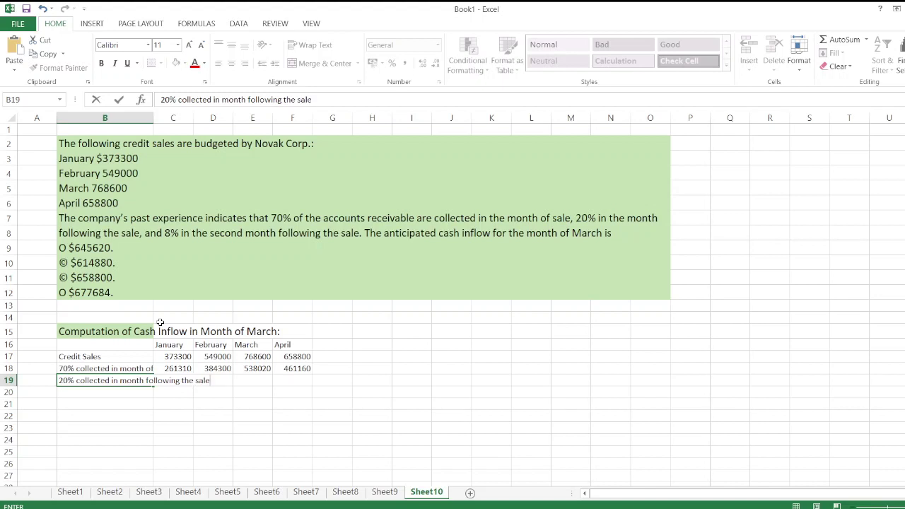
key("Tab")
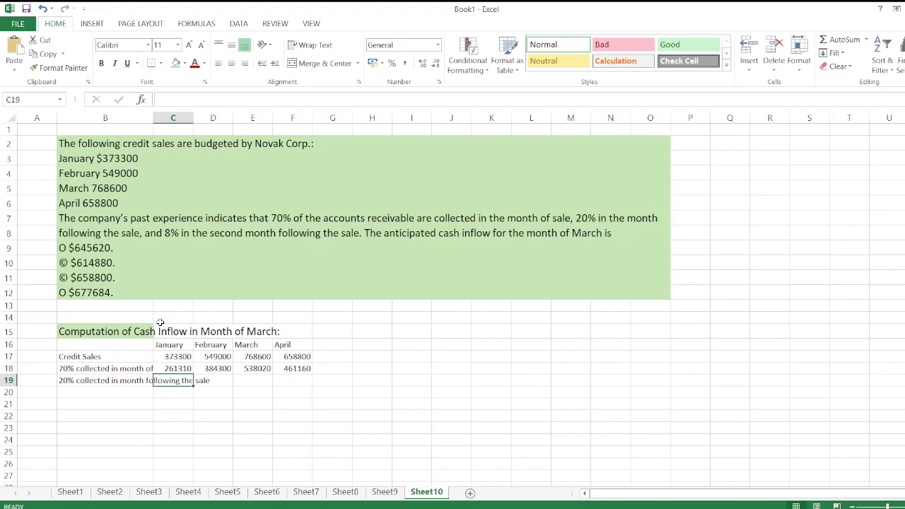
- Enter =C17*20% in D19, giving 74660 for February
key("Tab")
type("=")
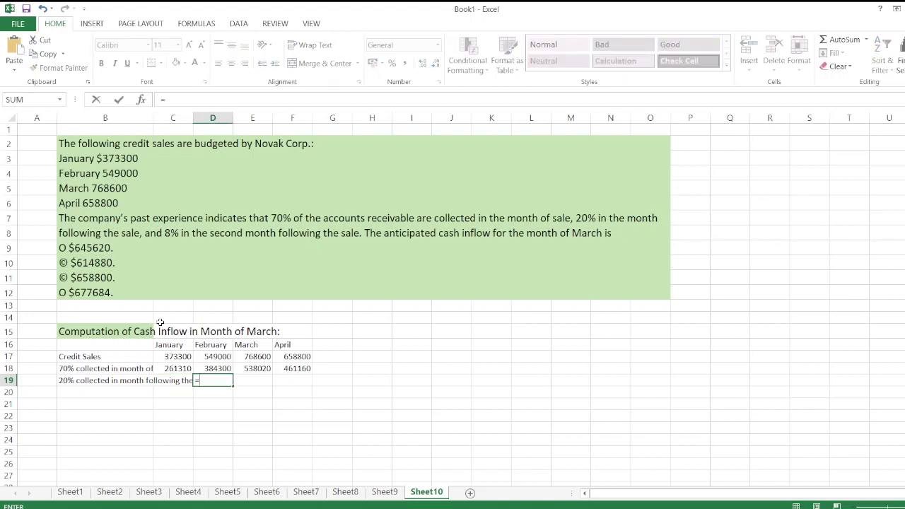
key("Up")
key("Up")
key("Left")
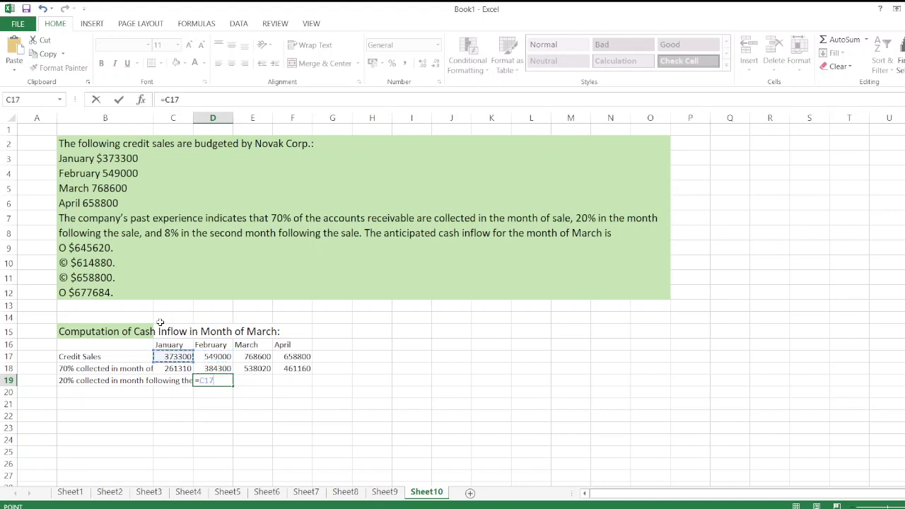
type("*20%")
key("Return")
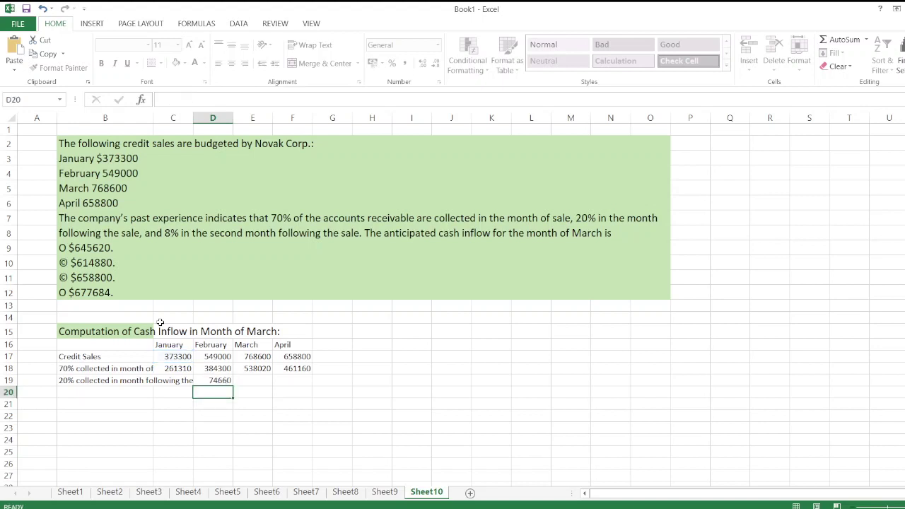
- Enter =D17*20% and =E17*20% for March and April, giving 109800 and 153720
key("Up")
key("Right")
type("=")
key("Up")
key("Up")
key("Left")
type("*20%")
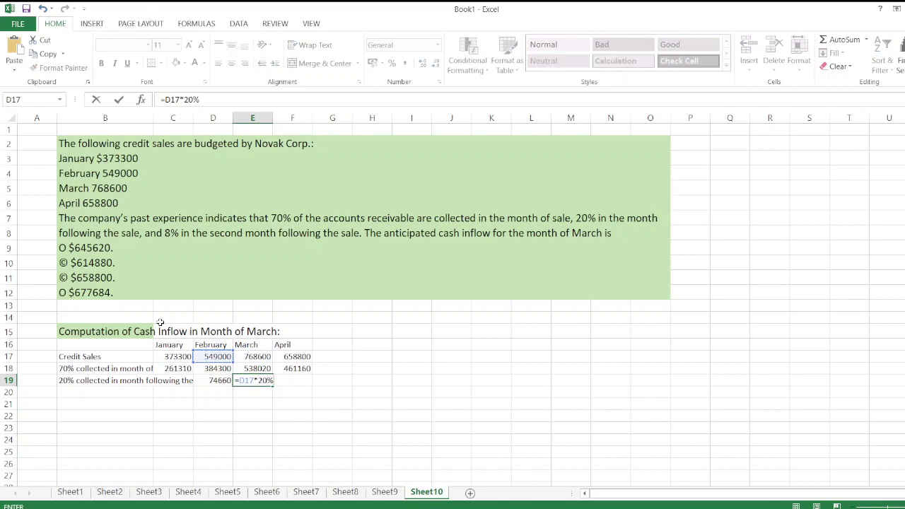
key("Tab")
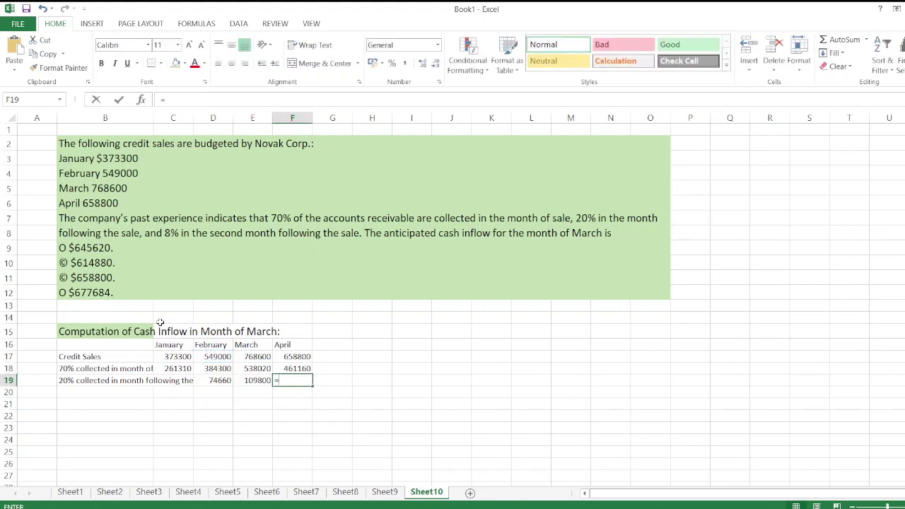
type("=")
key("Up")
key("Up")
key("Left")
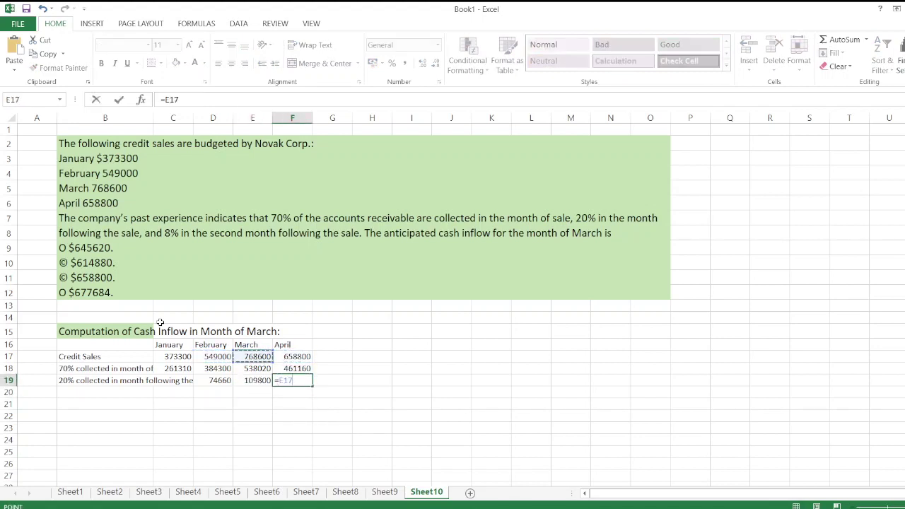
type("*20%")
key("Return")
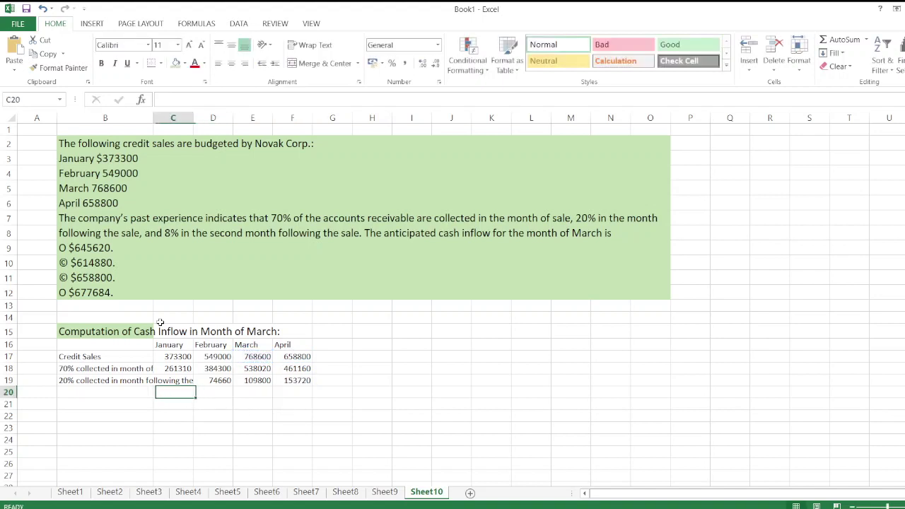
key("Left")
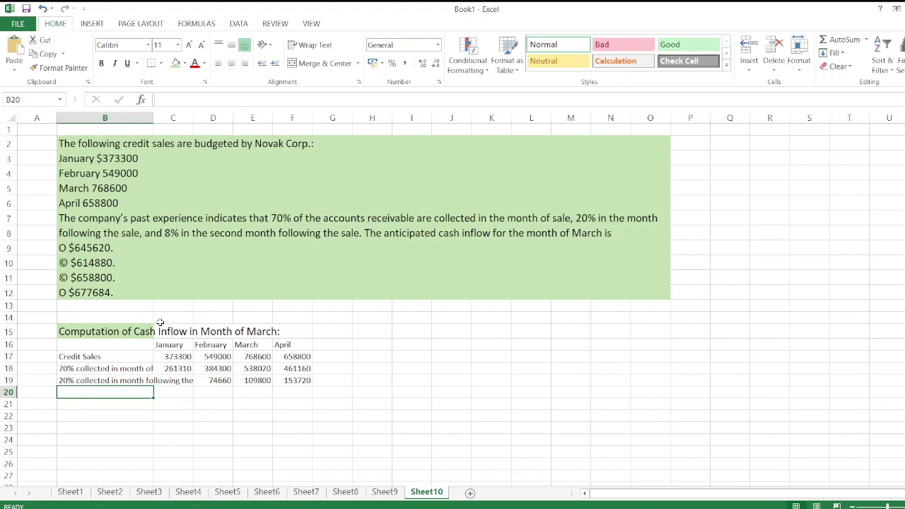
- Label row 20 '8% collected in second month following the sale'
type("8% collecte")
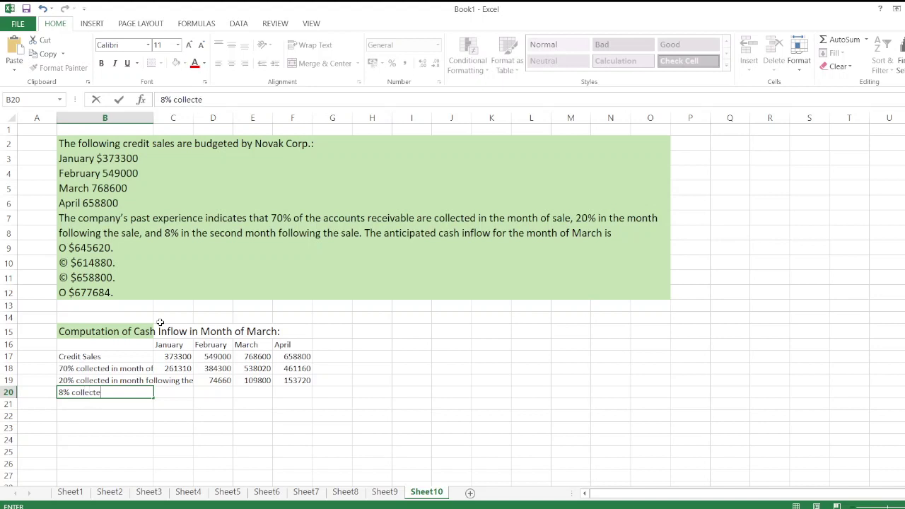
type("d in second month following the sale")
key("Tab")
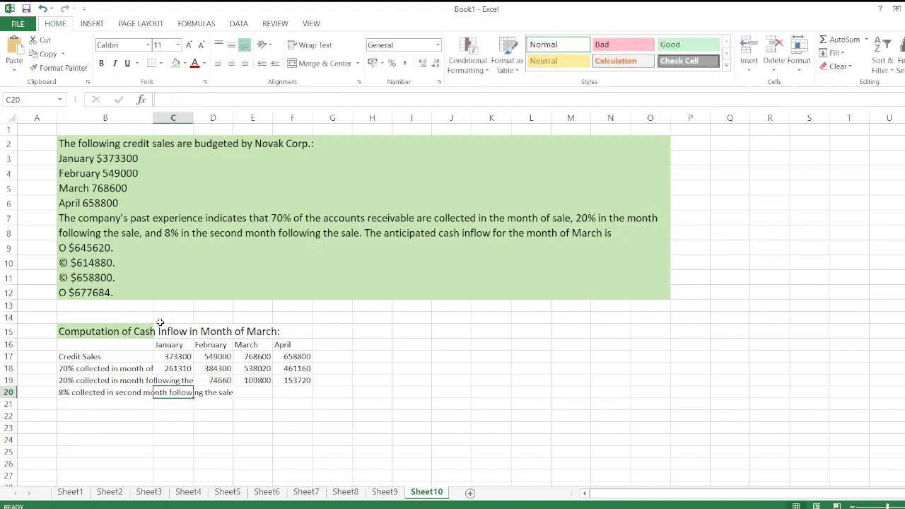
- Enter =C17*8% in E20 and =D17*8% in F20, giving 29864 and 43920
key("Tab")
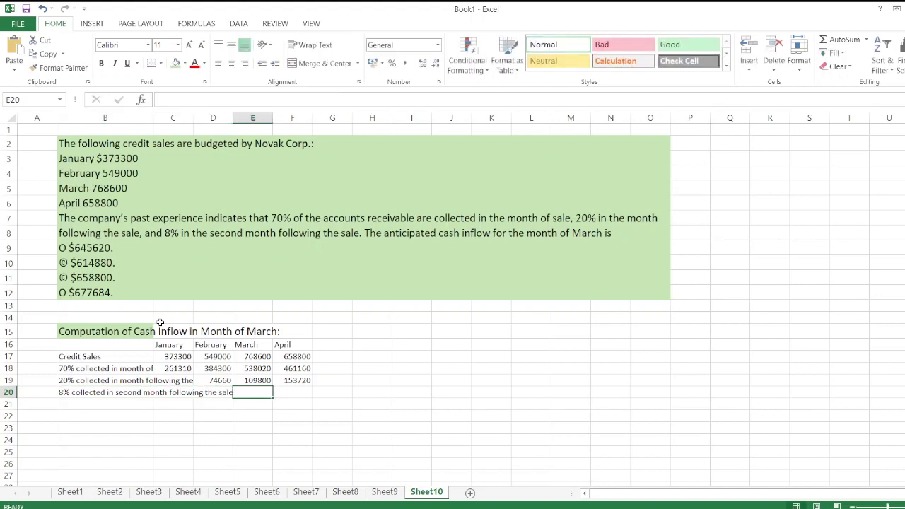
type("=")
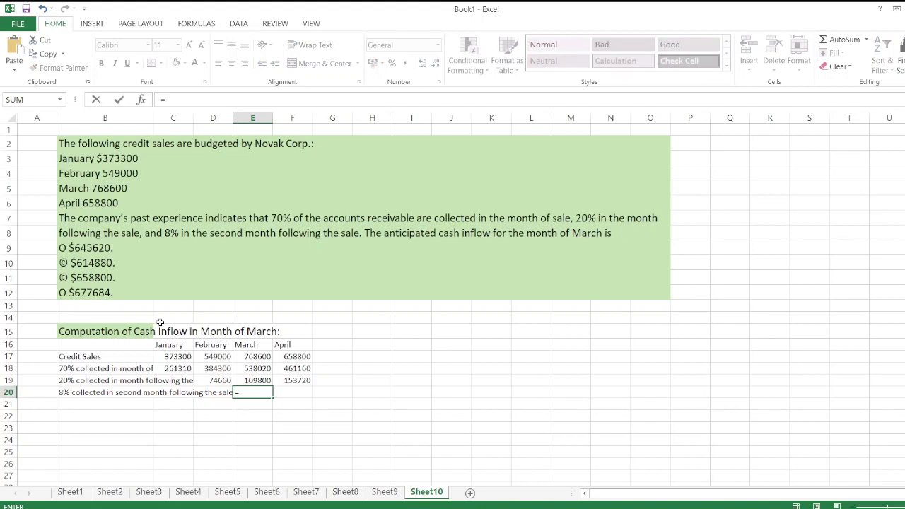
key("Up")
key("Up")
key("Up")
key("Left")
key("Left")
type("*8%")
key("Return")
type("=")
key("Up")
key("Up")
key("Up")
key("Left")
key("Left")
key("Left")
key("Right")
type("*8%")
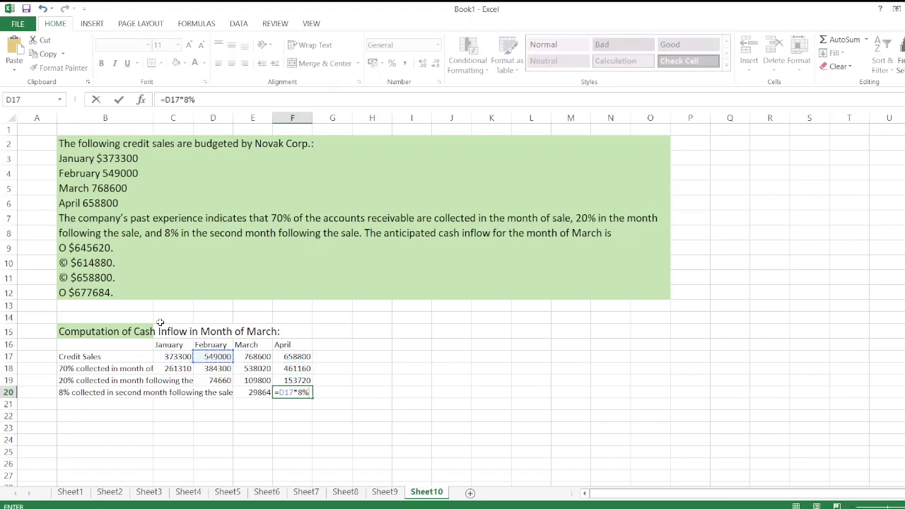
key("Return")
- Type the 'Total Cash Collection' label in B21
key("Left")
key("Left")
key("Left")
key("Left")
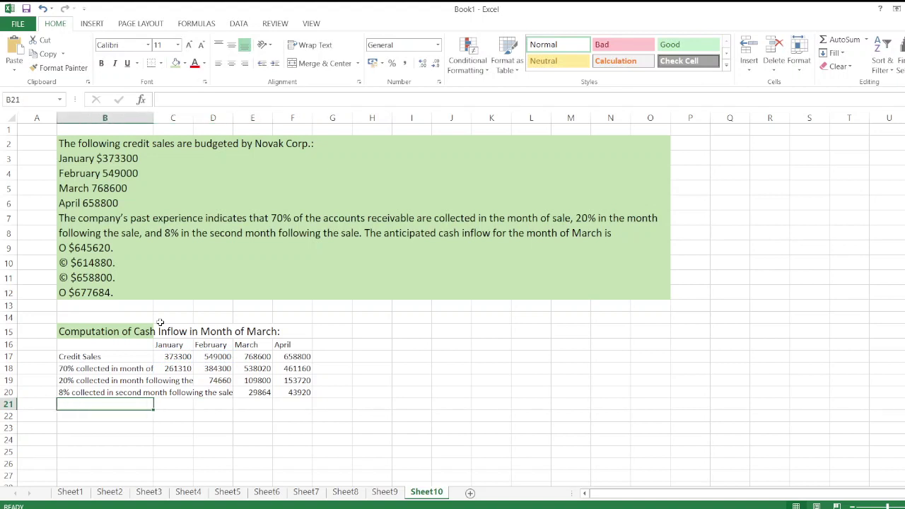
key("Right")
key("Right")
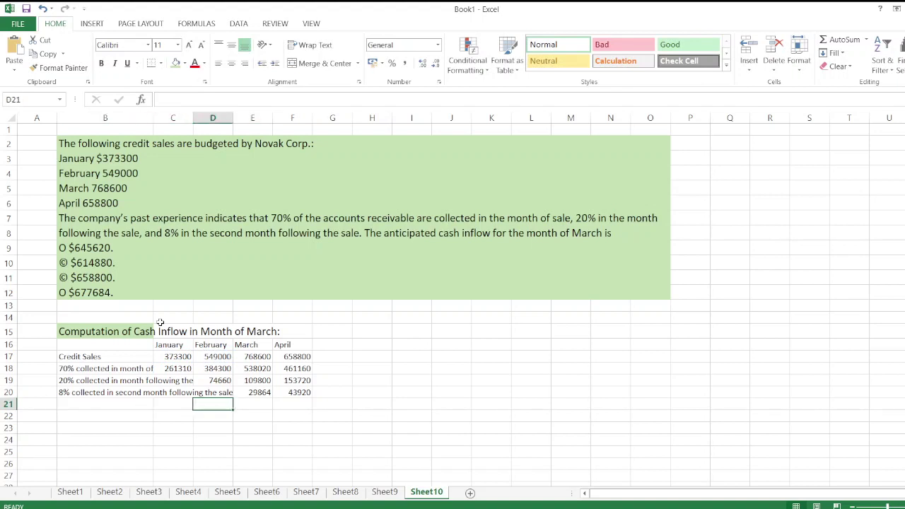
key("Right")
key("Right")
key("Left")
key("Left")
key("Left")
key("Left")
type("Total Cash COllectio")
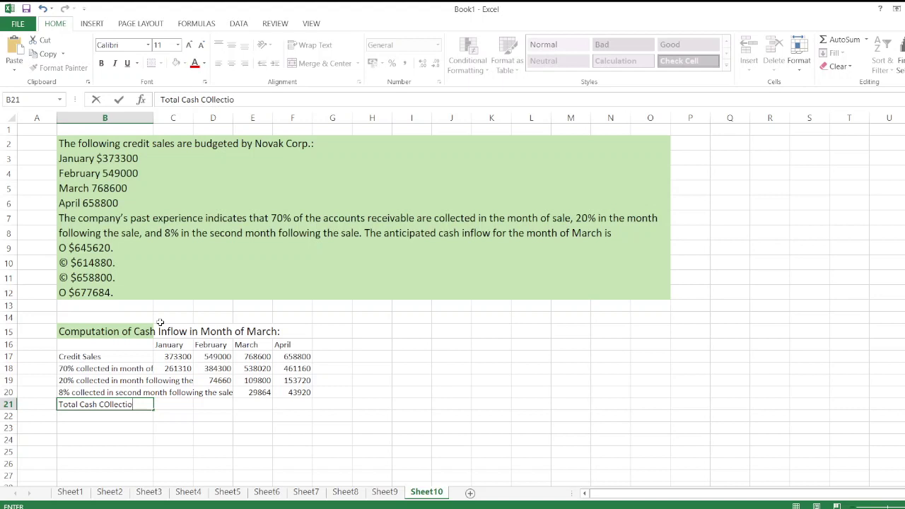
type("n")
- Enter =SUM(E18:E20) in E21 to total March's collections as 677684
key("Right")
key("Right")
key("Right")
key("Right")
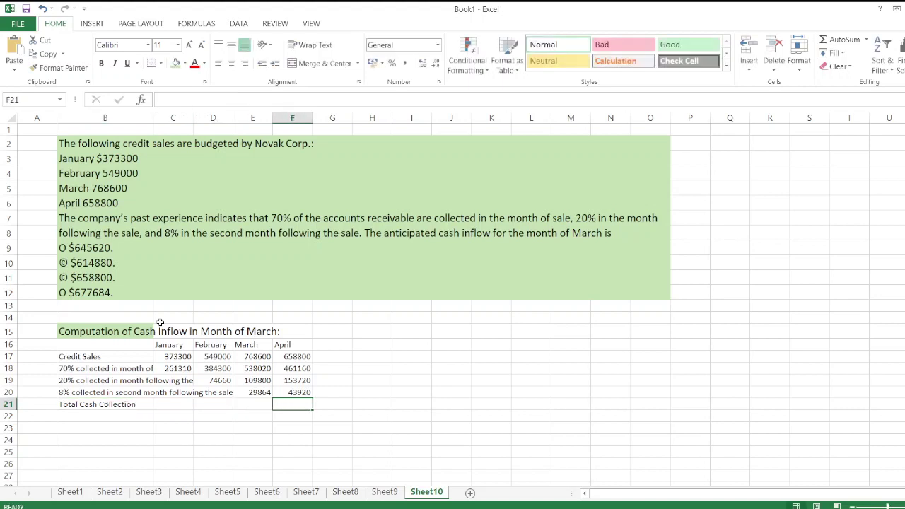
key("Left")
type("=sum")
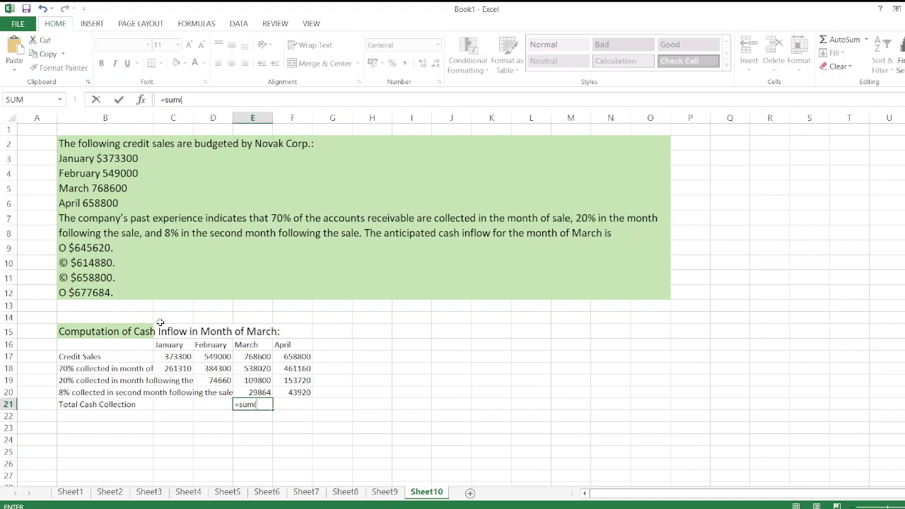
left_click_drag(259, 366, 260, 389)
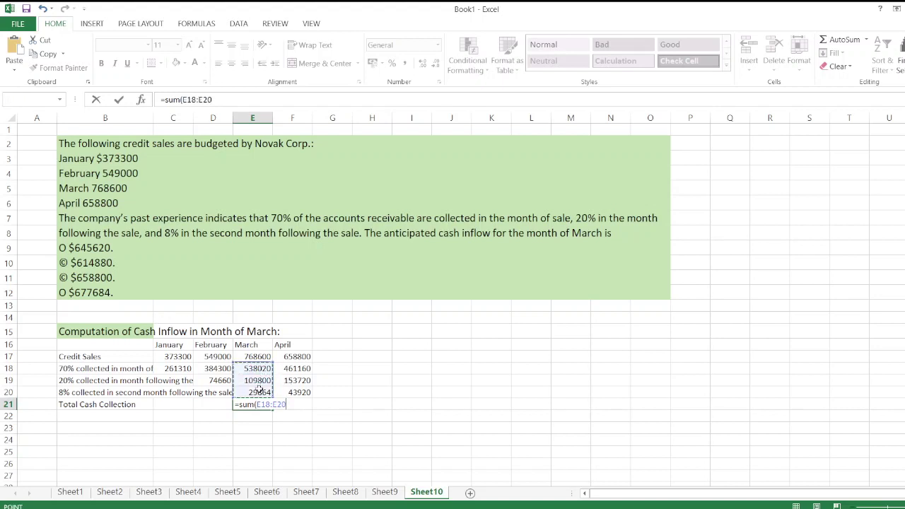
type(")")
key("Return")
- Make the Total Cash Collection row B21:E21 bold
left_click(249, 404)
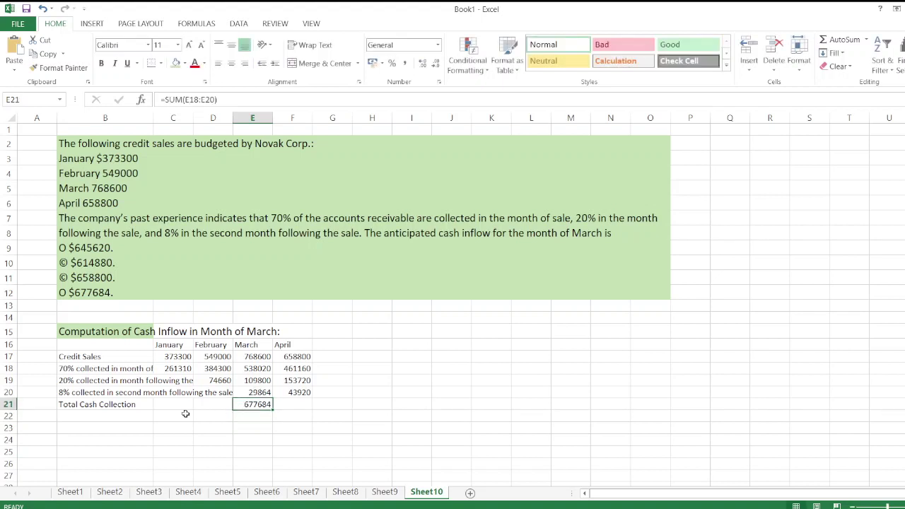
left_click_drag(102, 407, 227, 410)
key("shift+Right")
key("shift+Up")
key("ctrl+b")
- Bold the matching answer option $677684 in cell B12
left_click(203, 441)
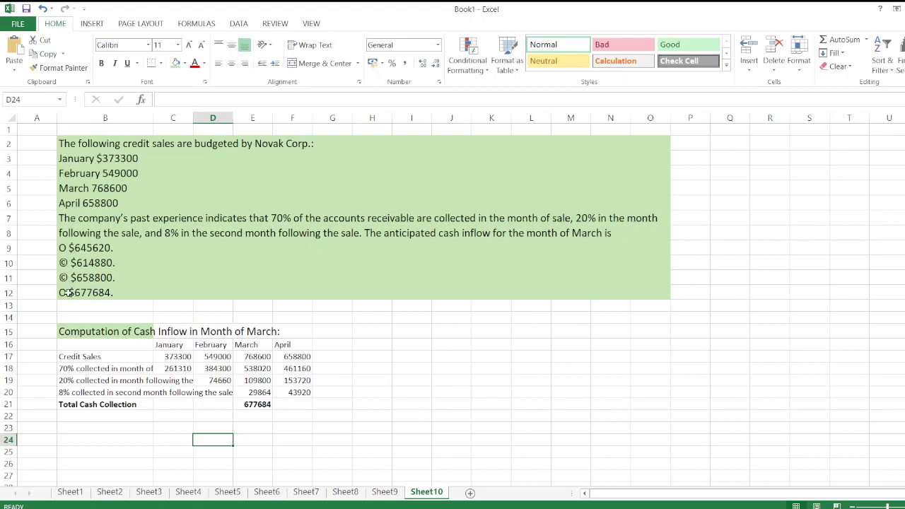
left_click(68, 292)
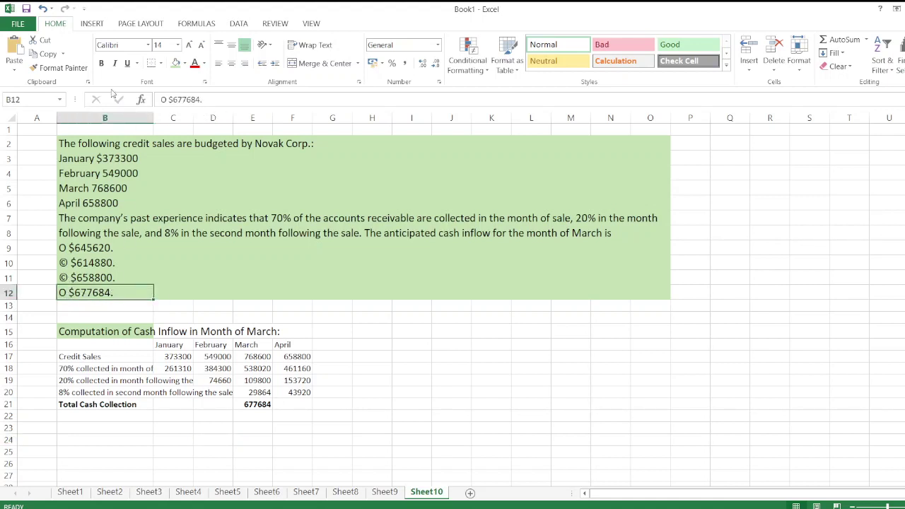
left_click(101, 63)
left_click(278, 383)
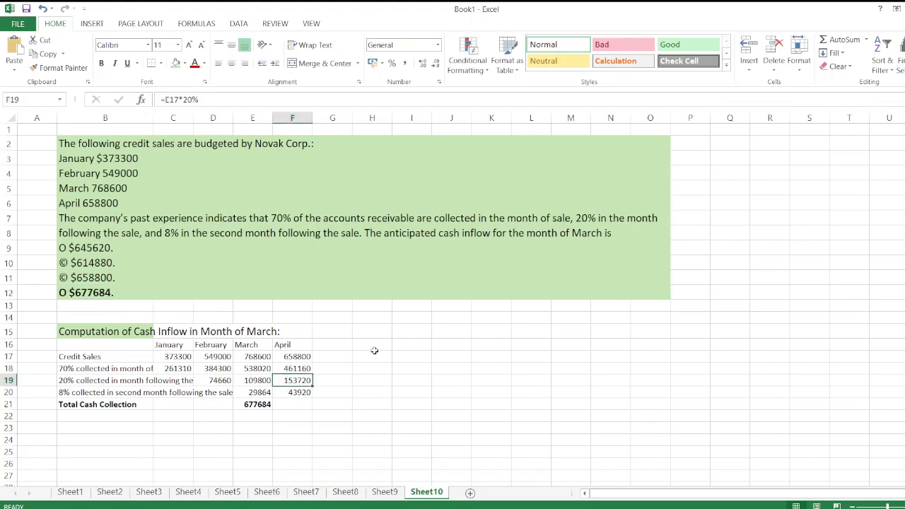